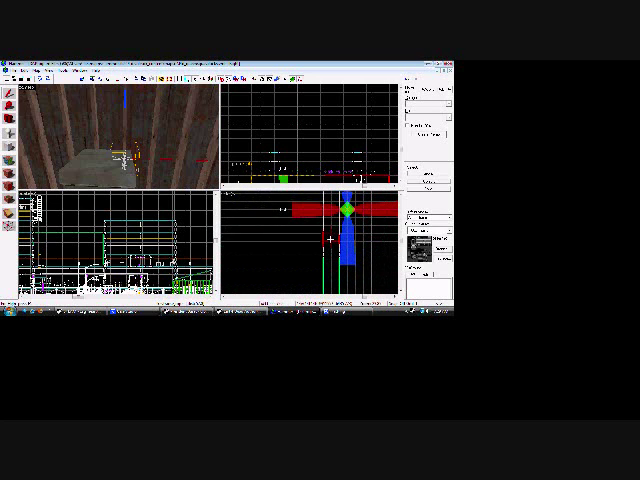
Nudge the rafter entity down two steps.
key("Up")
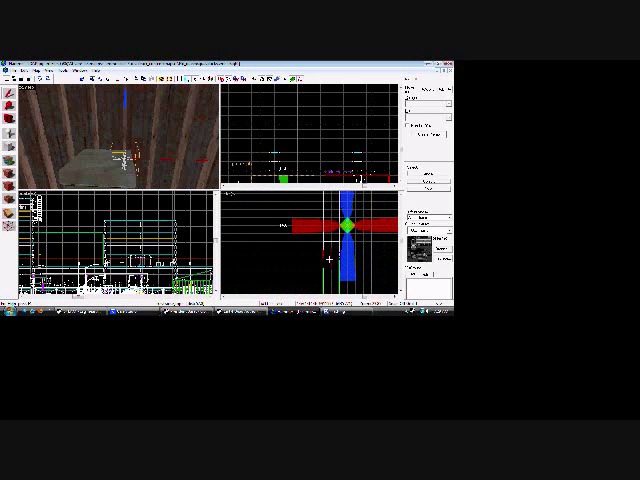
key("Up")
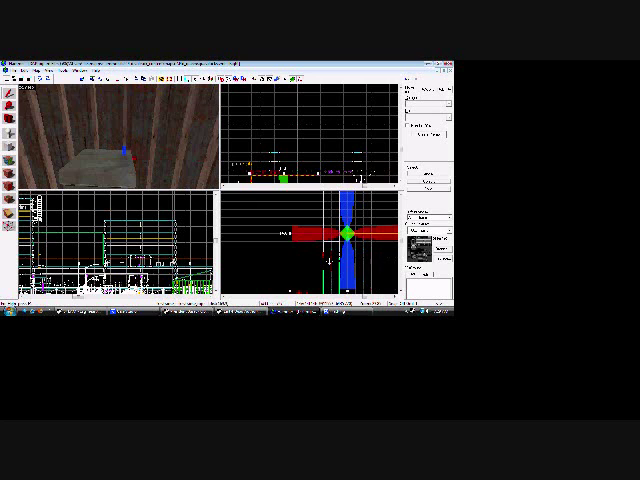
left_click(156, 188)
scroll(156, 192, "up", 3)
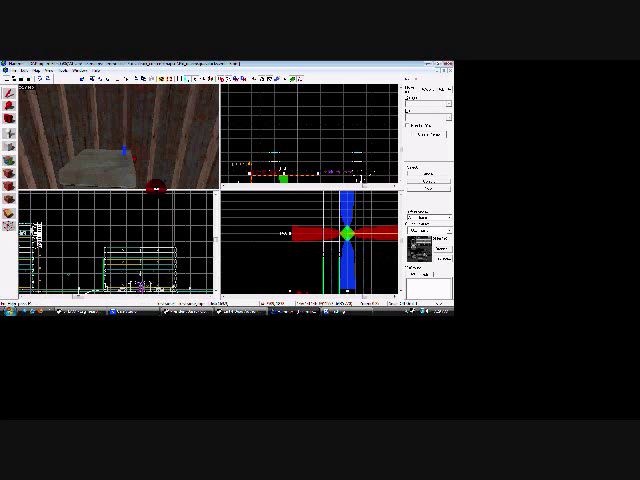
Place a new entity against the garage wall and open its properties.
left_click_drag(156, 188, 130, 165)
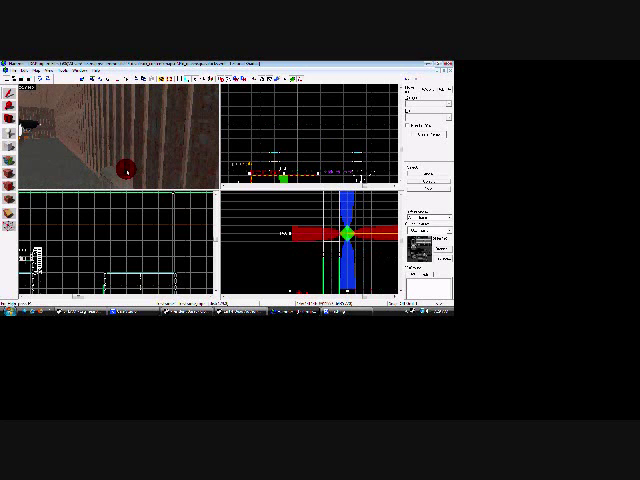
left_click(124, 170)
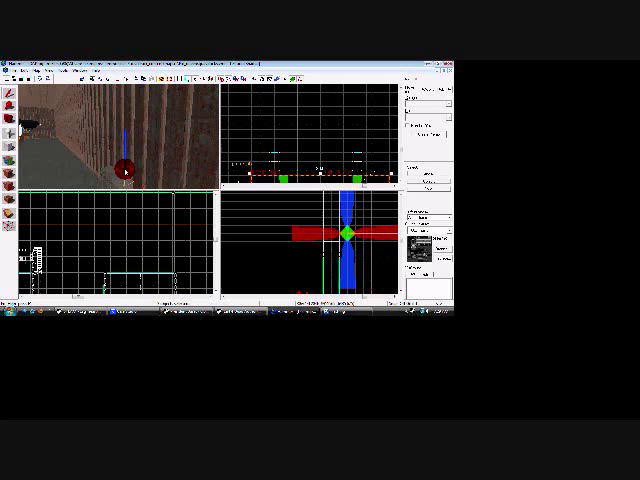
key("alt+Return")
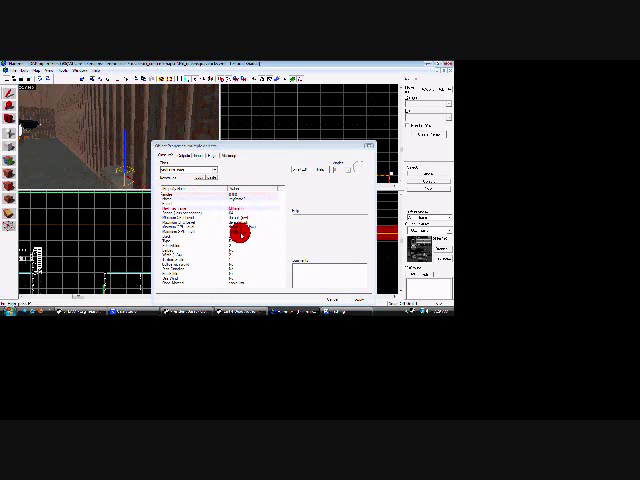
Edit the new entity's keyvalues and browse for its material.
left_click(241, 236)
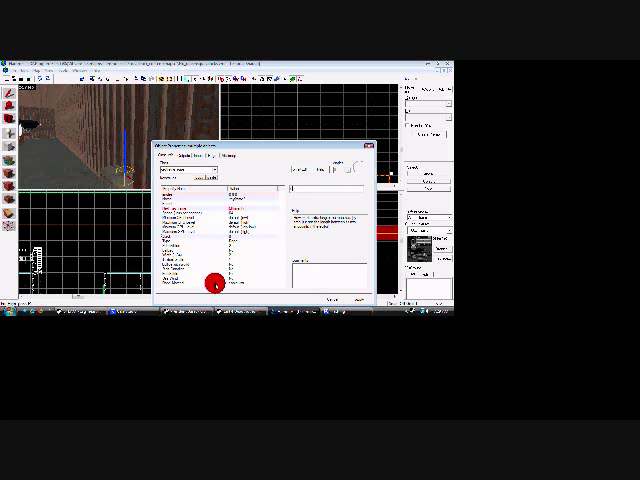
left_click(240, 256)
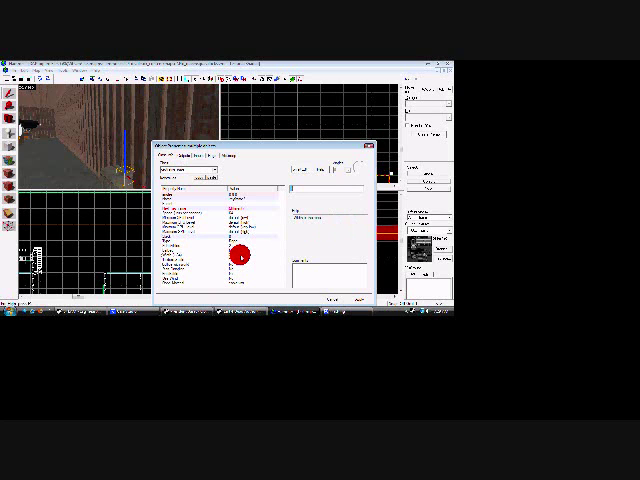
left_click(240, 260)
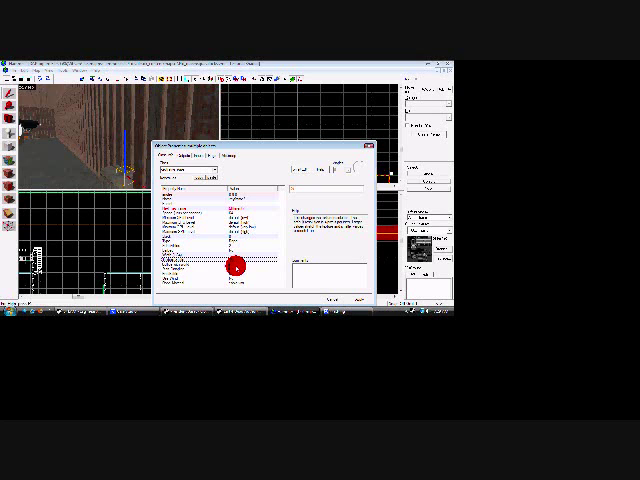
left_click(238, 282)
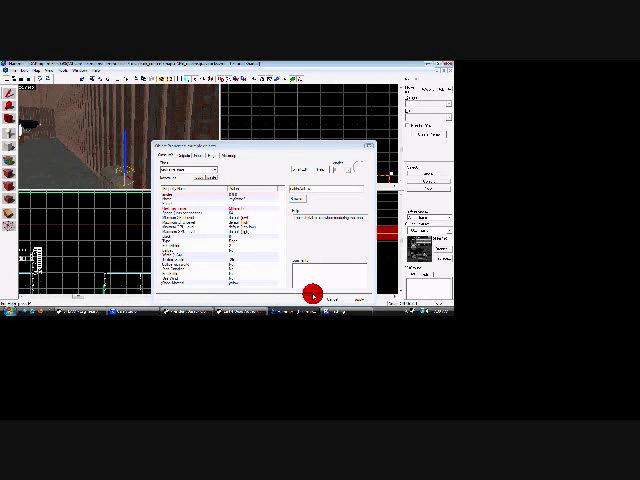
Toggle the entity's first flag, apply the changes and close Object Properties.
left_click(215, 155)
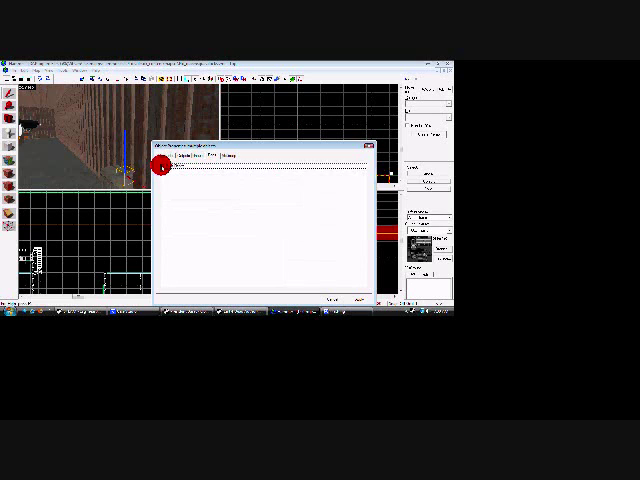
left_click(164, 166)
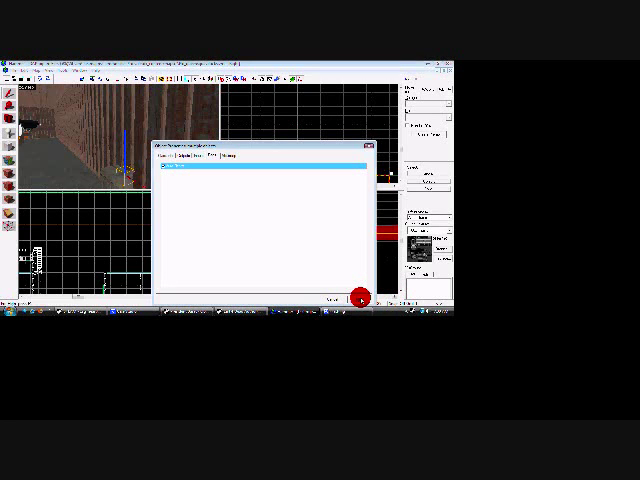
left_click(360, 298)
left_click(368, 147)
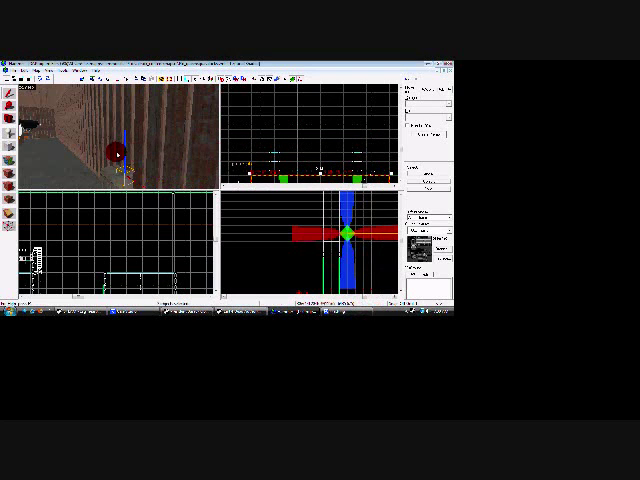
Move the rope entity from the wall to a rafter spot above a ceiling light.
left_click_drag(115, 153, 97, 140)
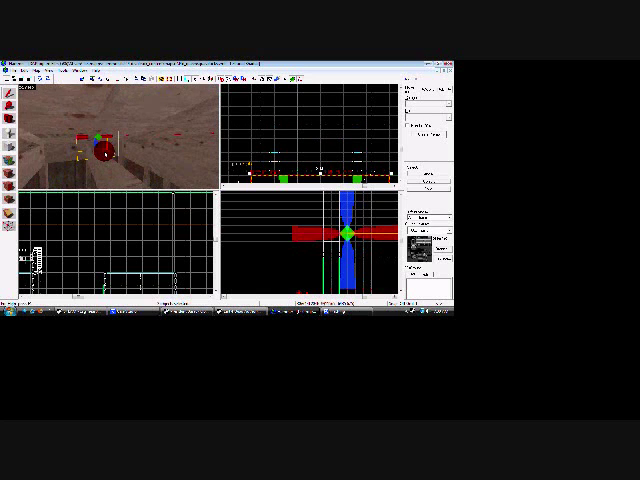
scroll(343, 146, "up", 3)
scroll(343, 148, "up", 2)
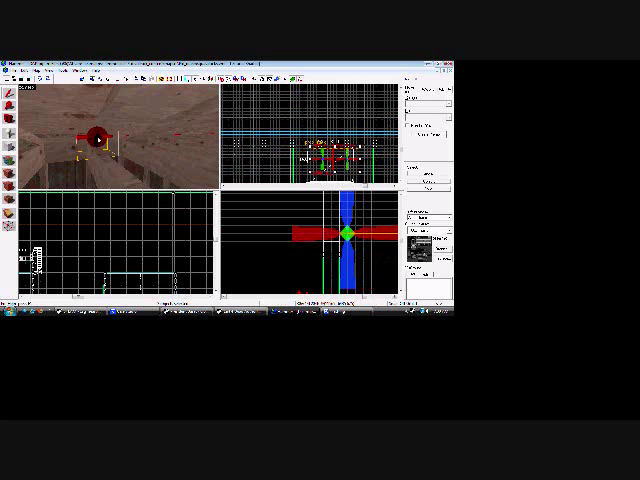
scroll(322, 157, "up", 2)
scroll(322, 157, "up", 2)
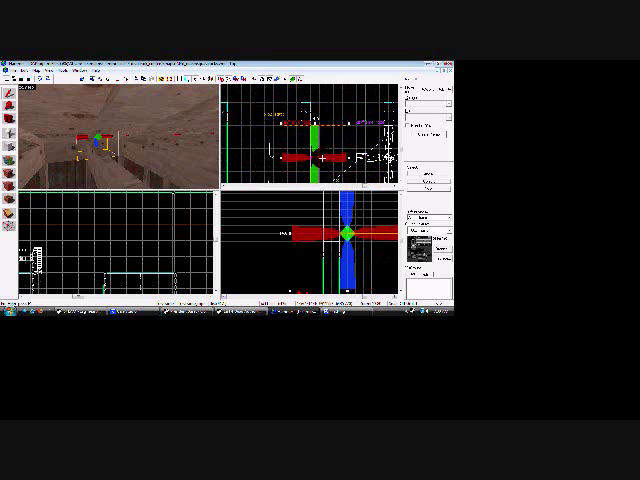
mouse_move(346, 233)
left_mouse_down()
mouse_move(331, 233)
mouse_move(330, 249)
left_mouse_up()
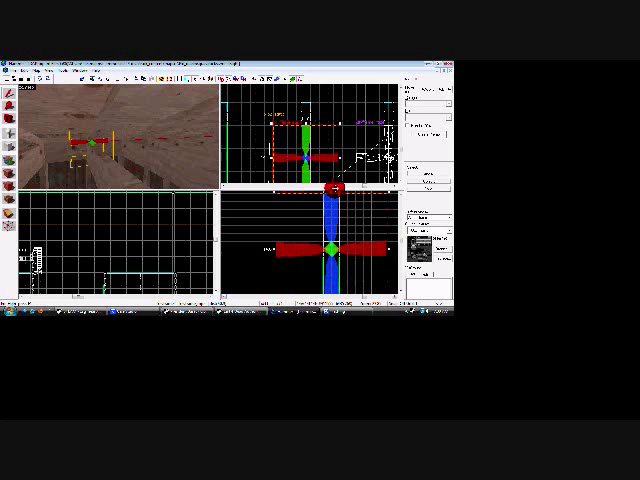
scroll(327, 150, "down", 3)
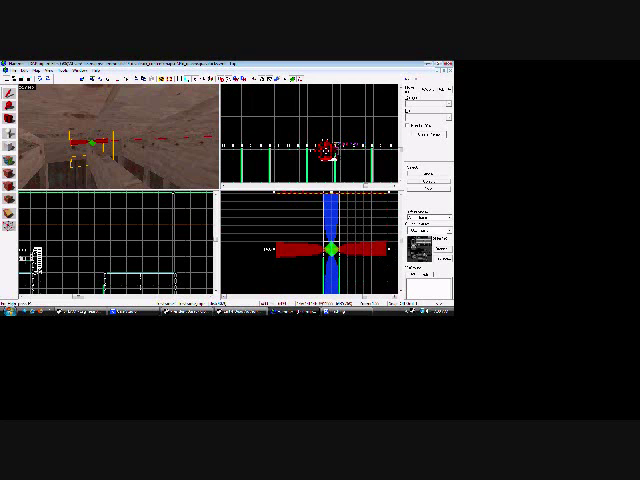
scroll(314, 190, "up", 3)
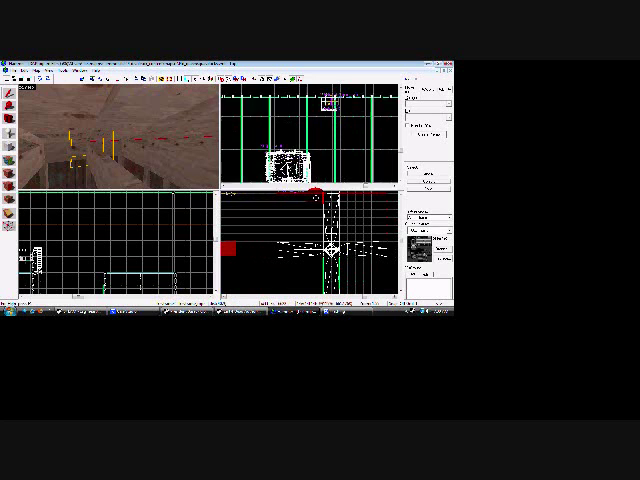
scroll(314, 192, "up", 2)
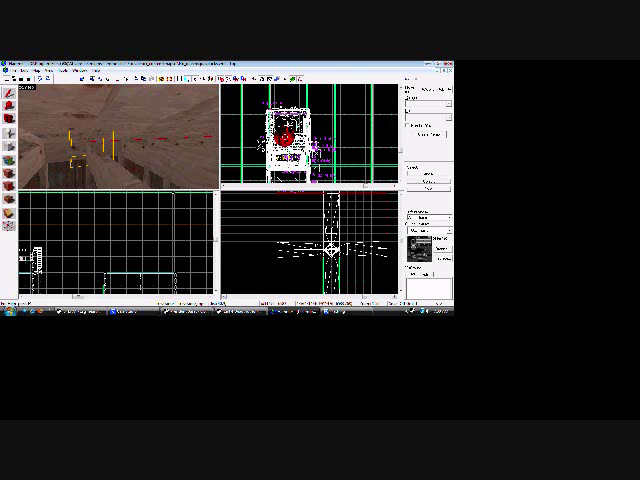
scroll(288, 157, "up", 2)
scroll(288, 157, "up", 2)
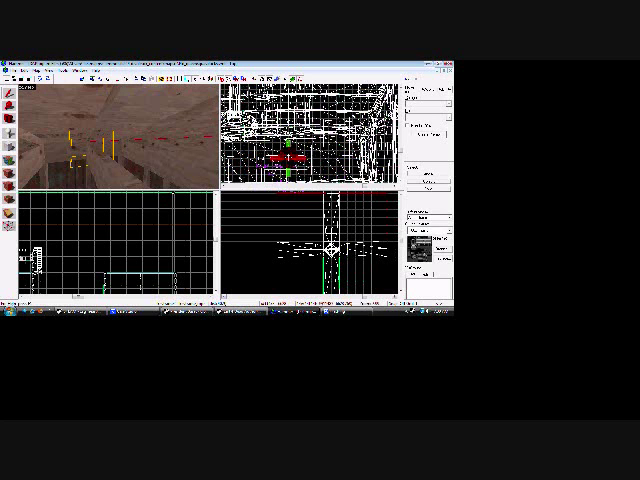
scroll(288, 157, "down", 2)
scroll(288, 157, "down", 2)
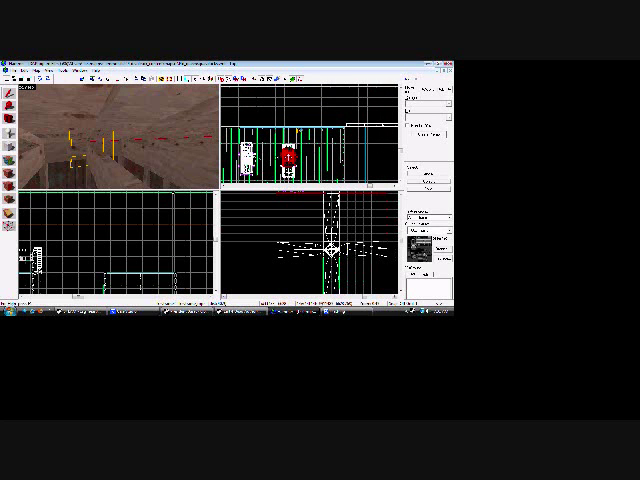
scroll(288, 157, "up", 2)
key("ctrl+shift+c")
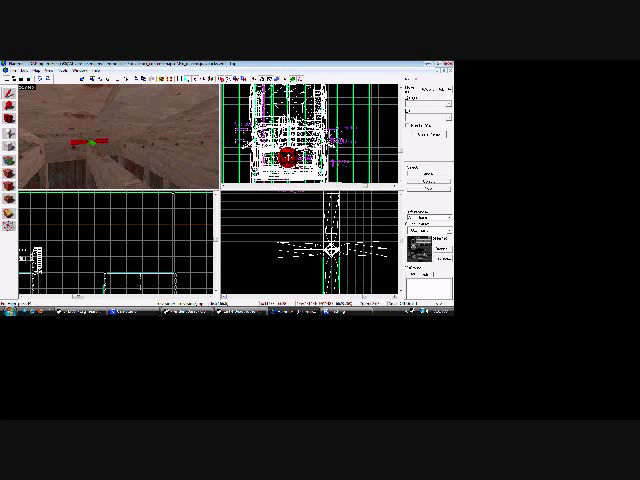
left_click_drag(118, 158, 118, 158)
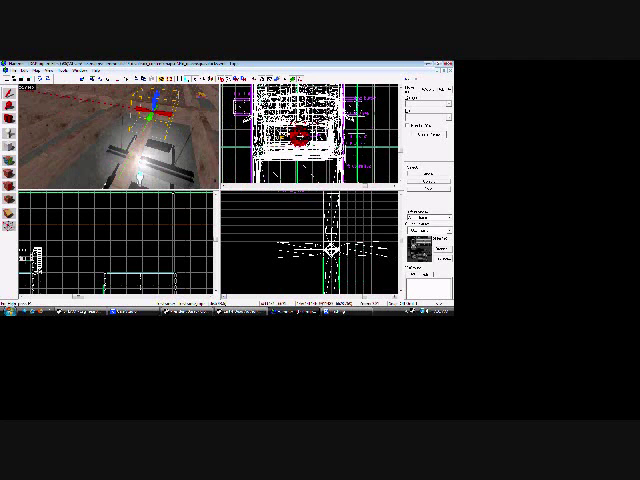
scroll(310, 135, "down", 2)
left_click_drag(297, 130, 296, 160)
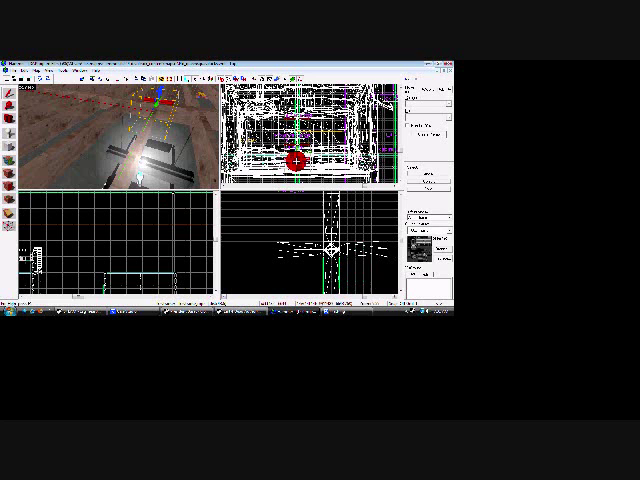
left_click_drag(205, 155, 155, 152)
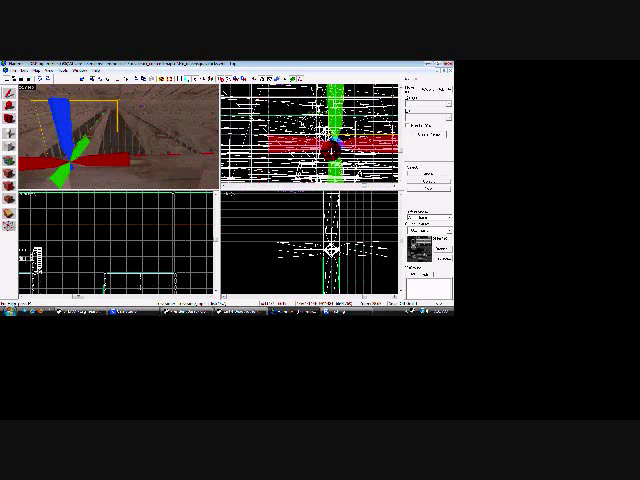
Drag the second rope entity down to the rafters, then raise it back up slightly.
key("Up")
key("Up")
key("Up")
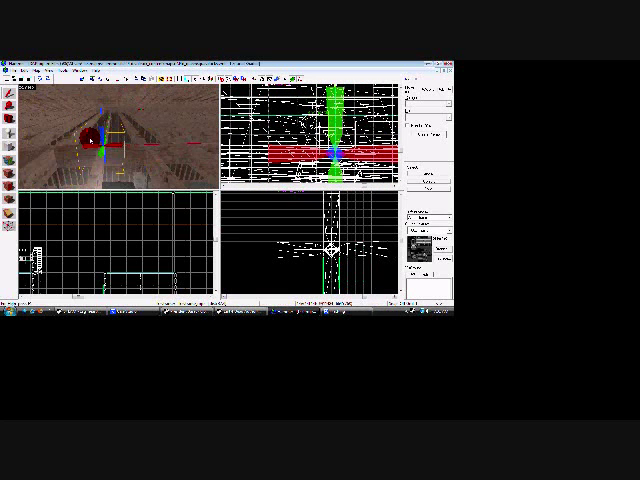
scroll(310, 226, "down", 2)
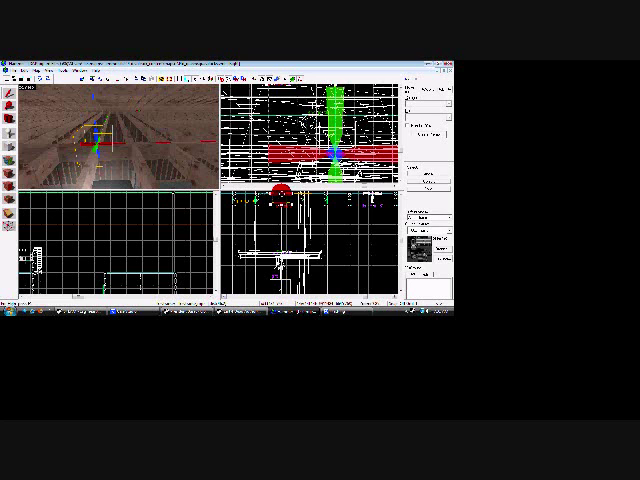
left_click_drag(281, 191, 281, 248)
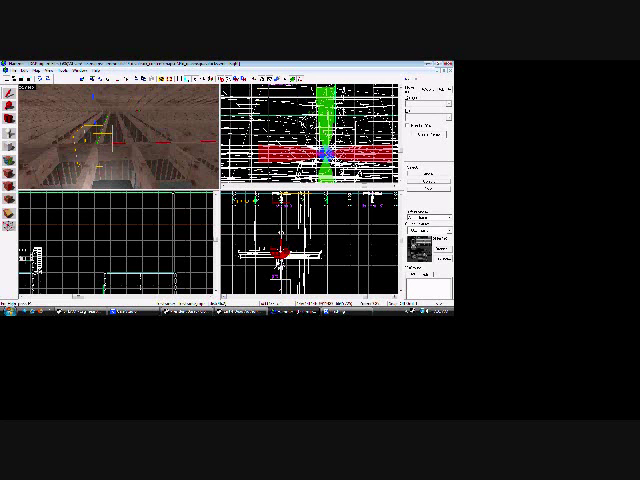
left_click_drag(281, 248, 281, 240)
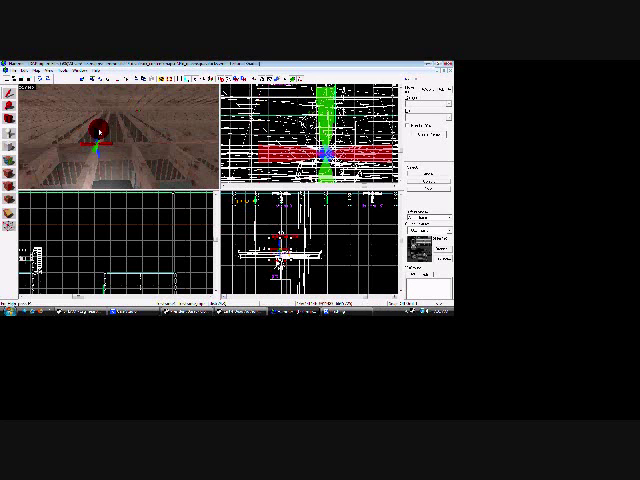
left_click_drag(100, 130, 100, 131)
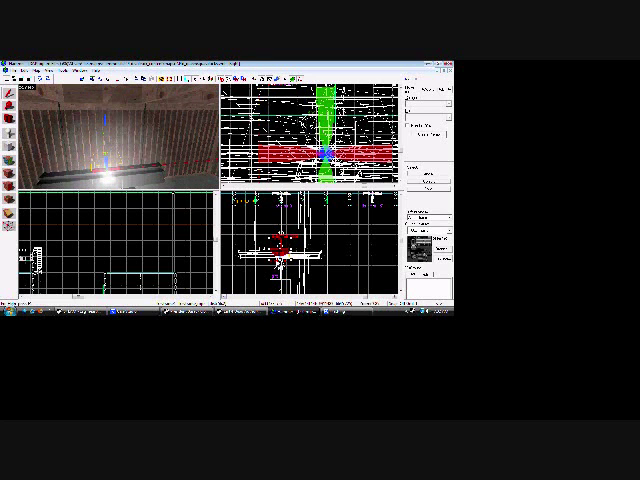
Clear the selection and switch to the running Left 4 Dead window.
left_click(181, 248)
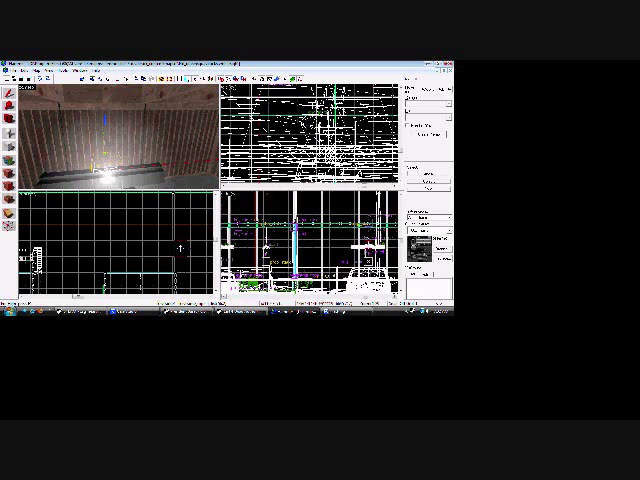
scroll(296, 203, "up", 2)
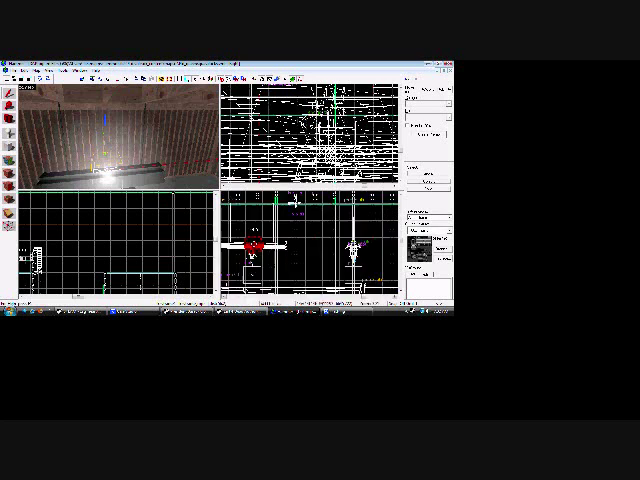
scroll(296, 203, "up", 2)
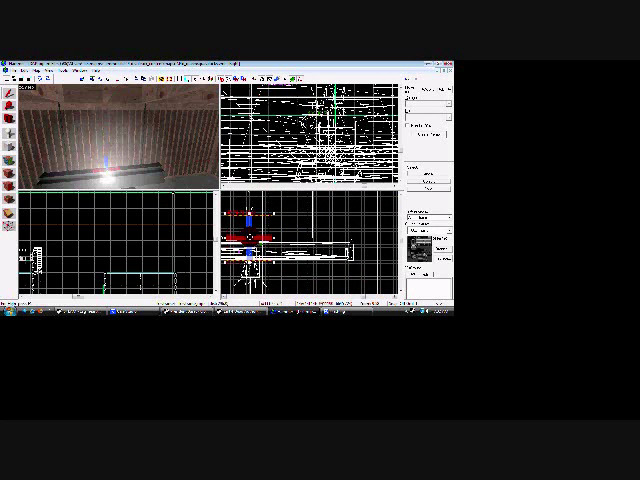
scroll(221, 237, "down", 1)
scroll(218, 237, "down", 1)
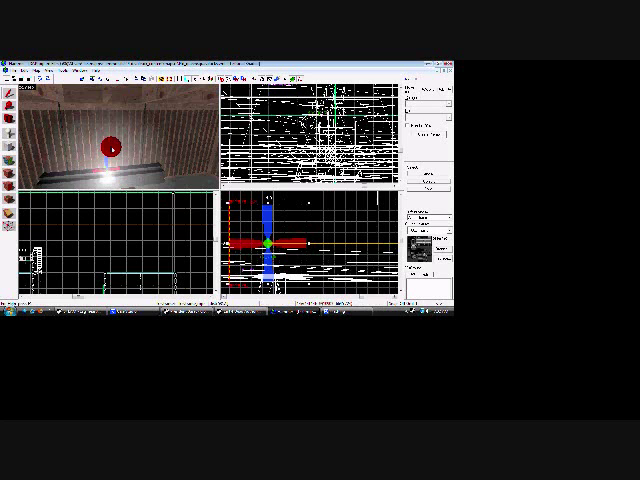
left_click_drag(112, 148, 112, 148)
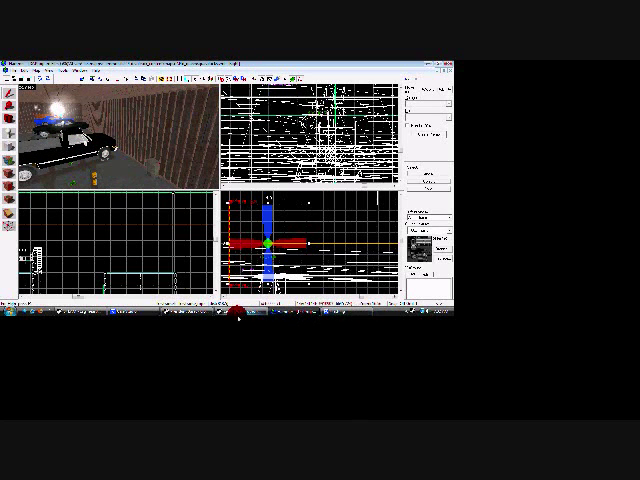
left_click(138, 313)
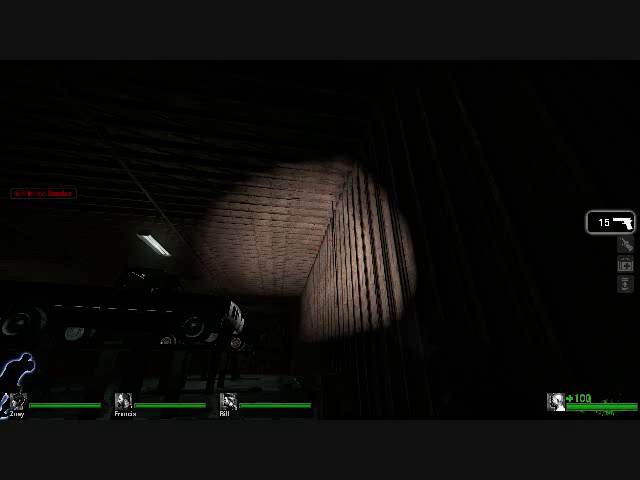
Walk toward the spotlit slatted wooden garage wall in-game.
key("w")
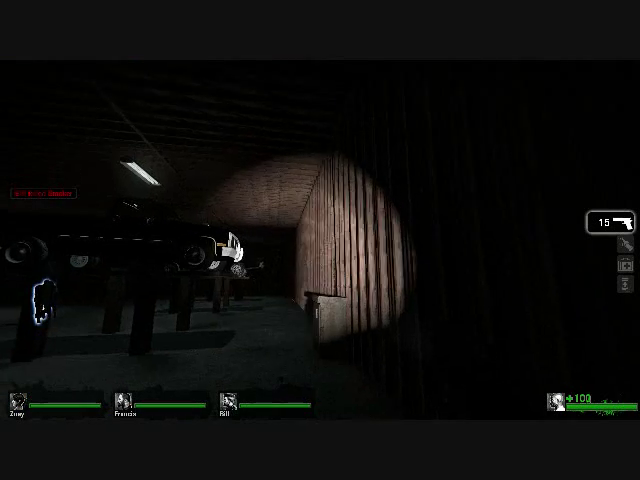
key("w")
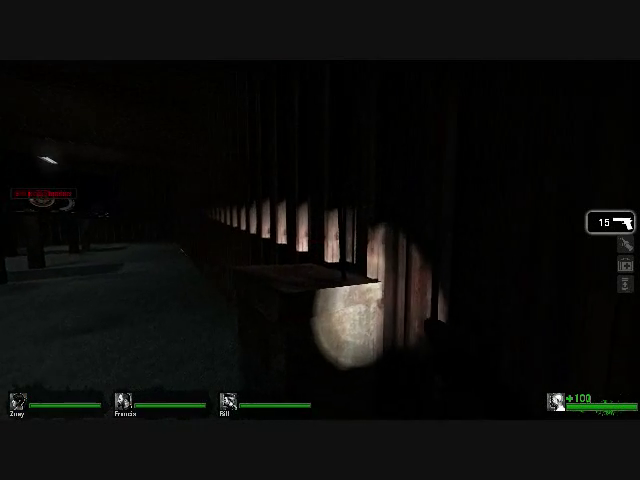
key("w")
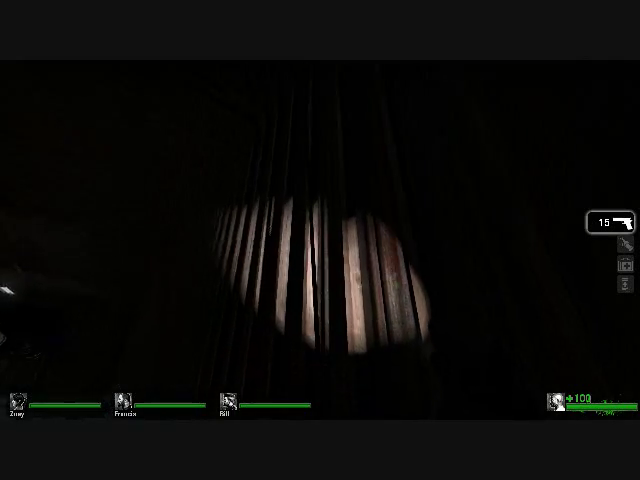